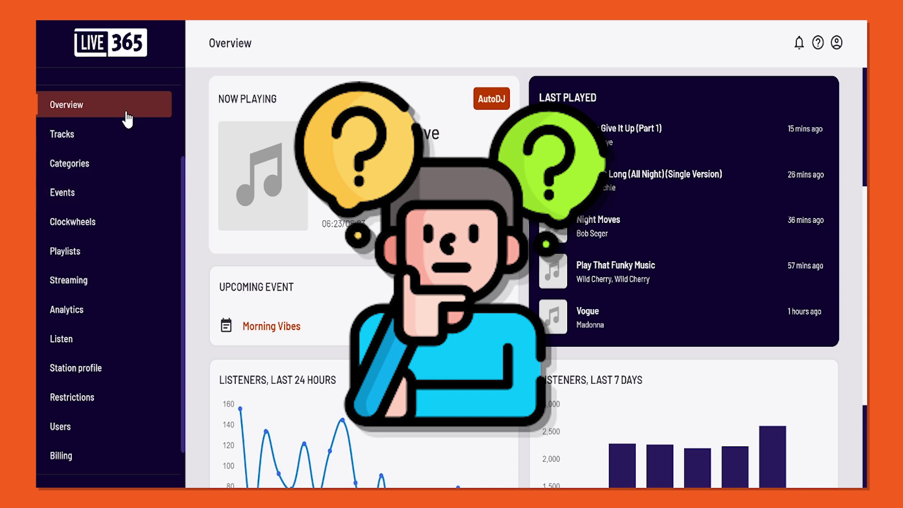
Look over the station's empty tracks library before heading to the Live365 homepage.
left_click(136, 142)
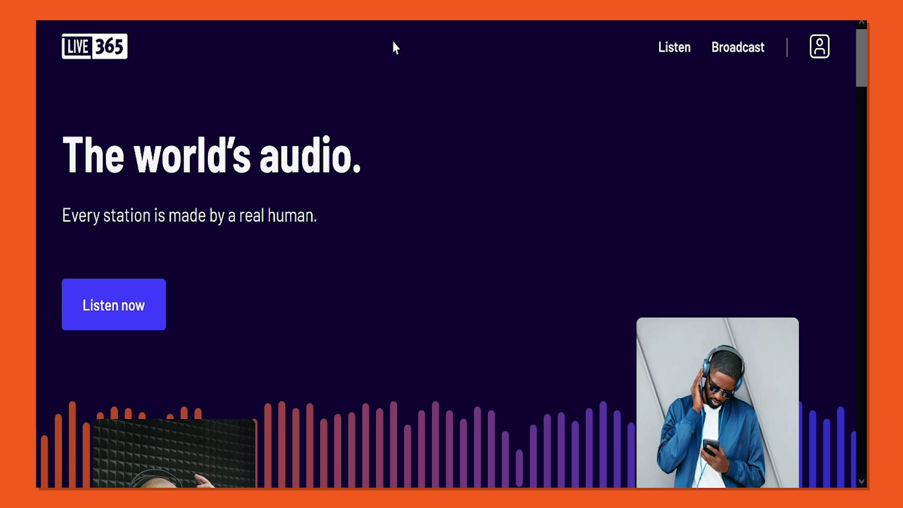
Open the Broadcast page and browse its Features and Live365 for menus.
left_click(746, 57)
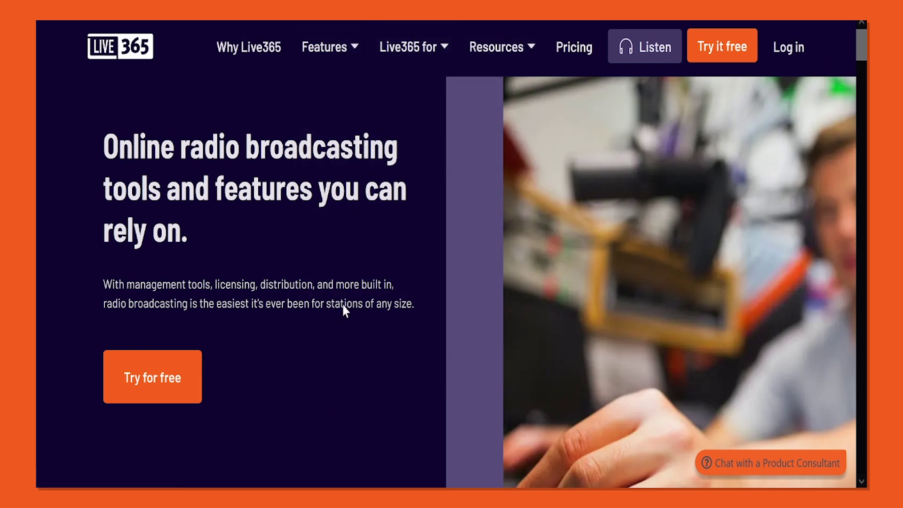
left_click(318, 50)
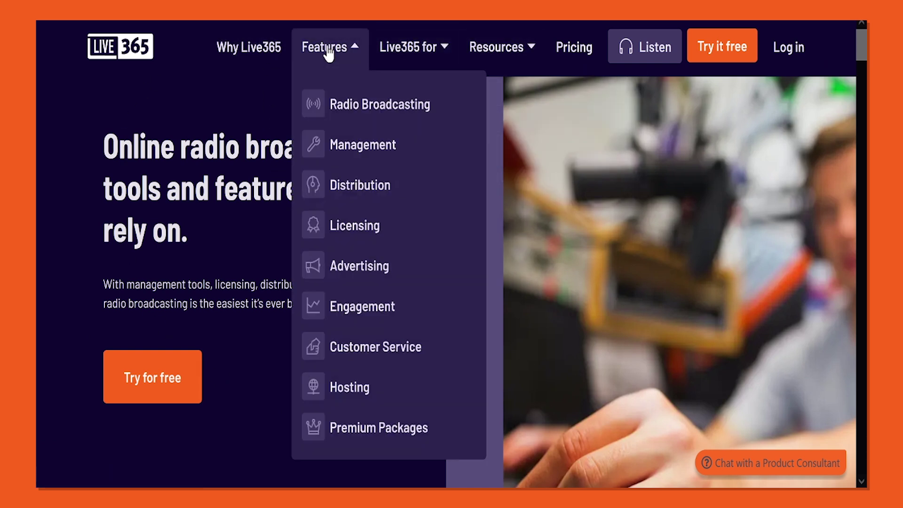
left_click(412, 47)
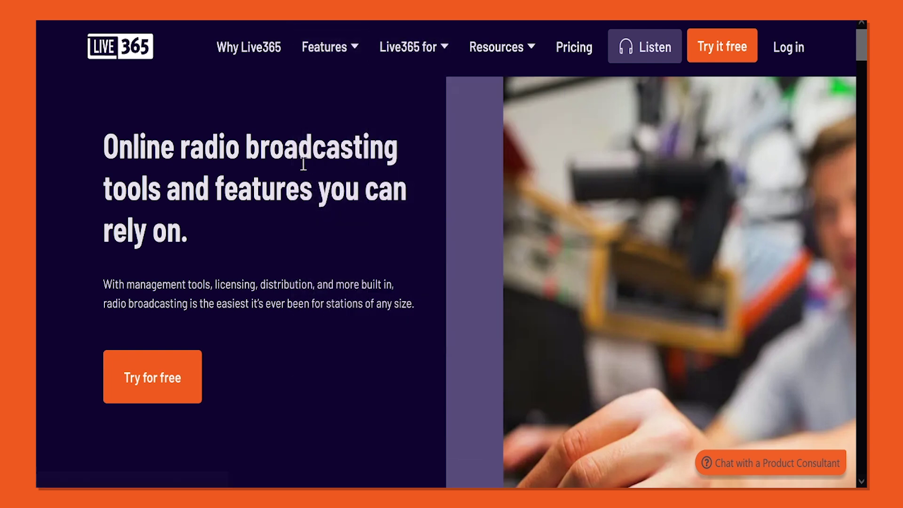
Open Pricing and expand the full feature comparison for the Broadcast 1–5 plans.
left_click(576, 64)
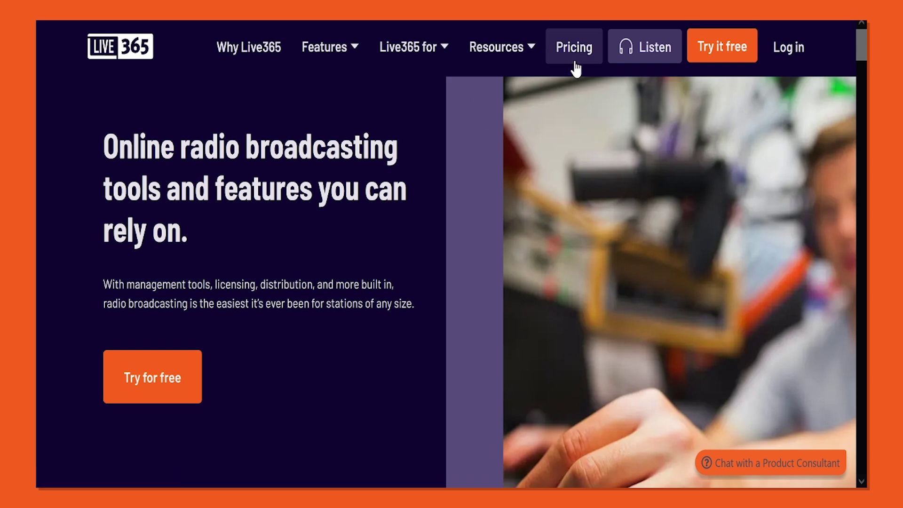
scroll(550, 170, "down", 1)
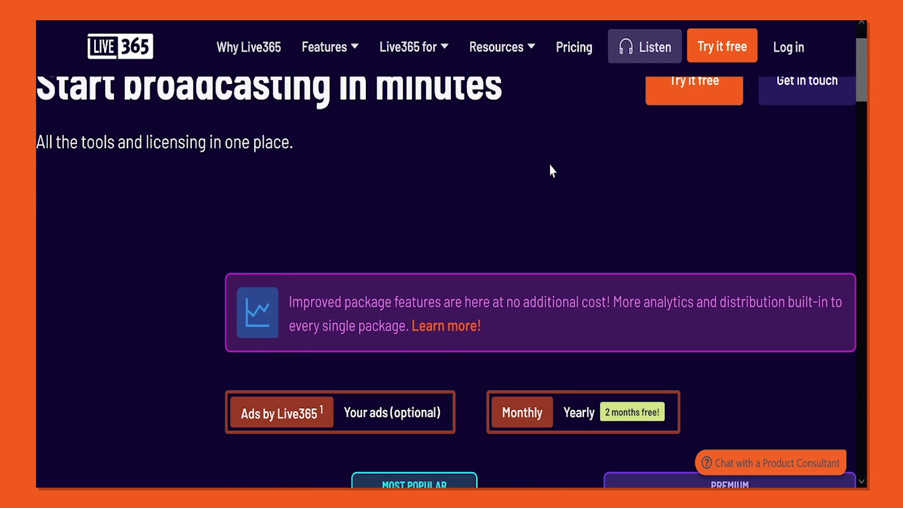
scroll(536, 171, "down", 3)
scroll(529, 168, "down", 1)
scroll(524, 172, "down", 1)
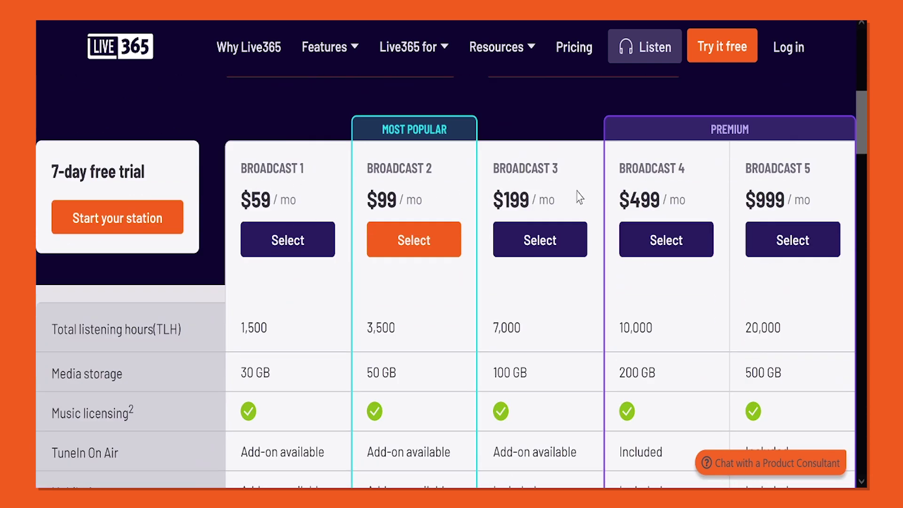
scroll(433, 328, "down", 4)
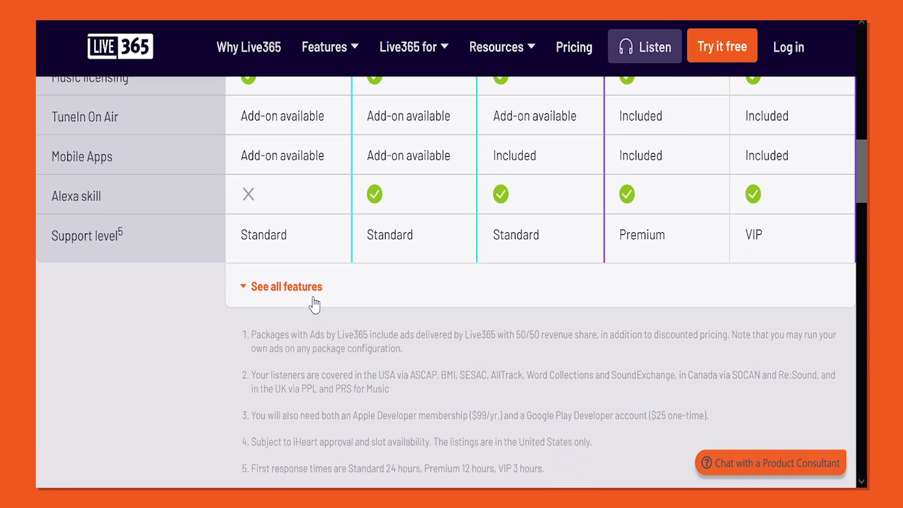
left_click(312, 288)
scroll(388, 282, "up", 2)
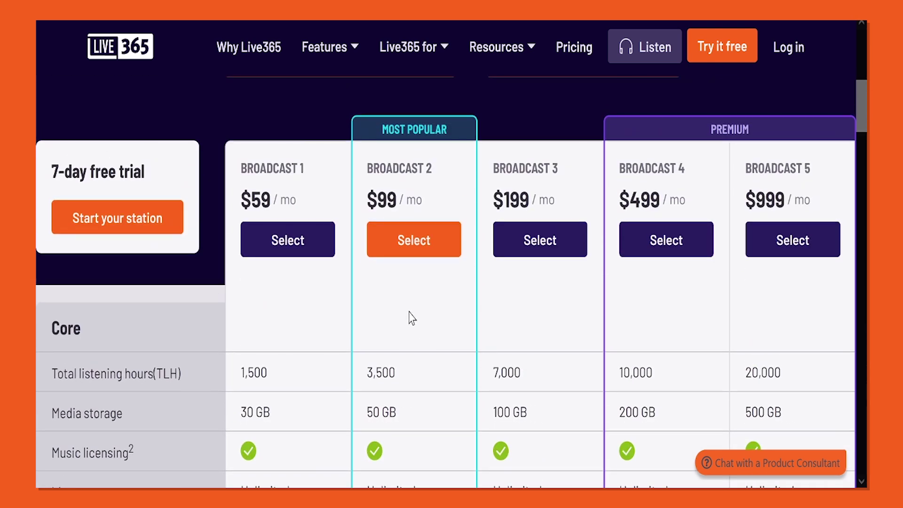
scroll(410, 317, "up", 1)
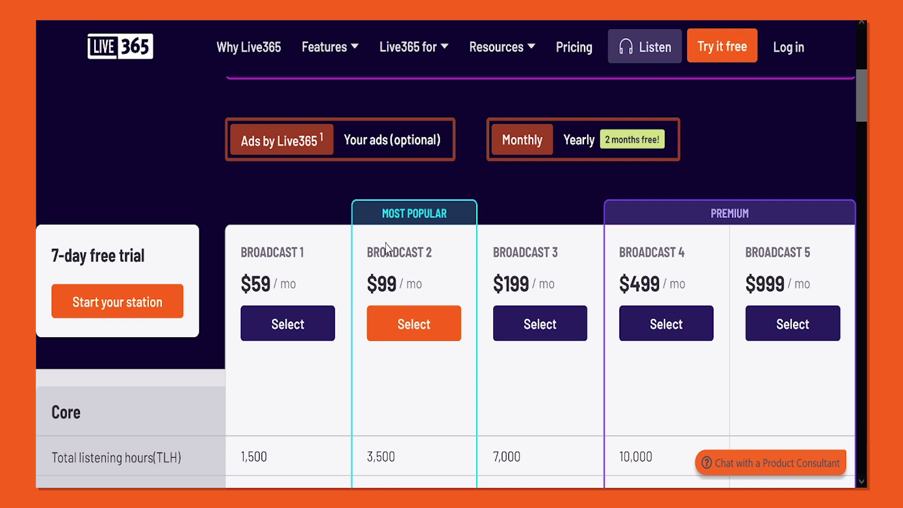
left_click(376, 148)
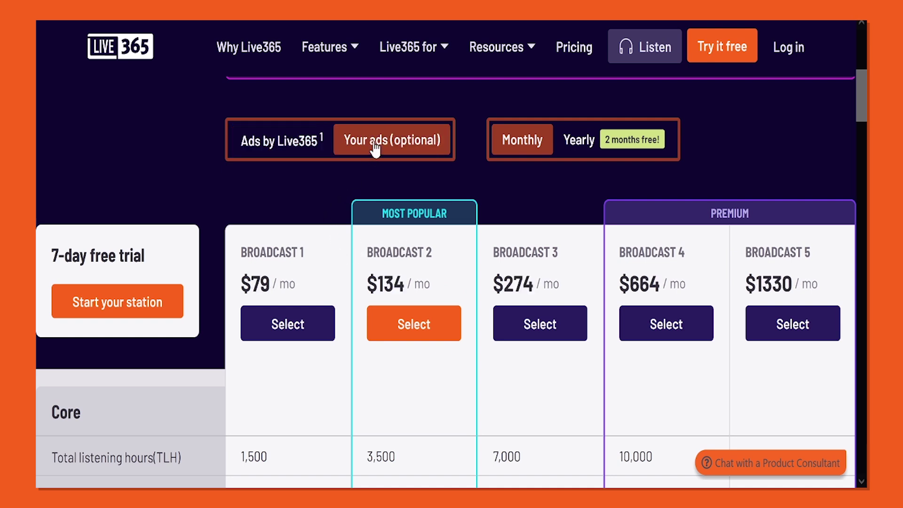
left_click(306, 146)
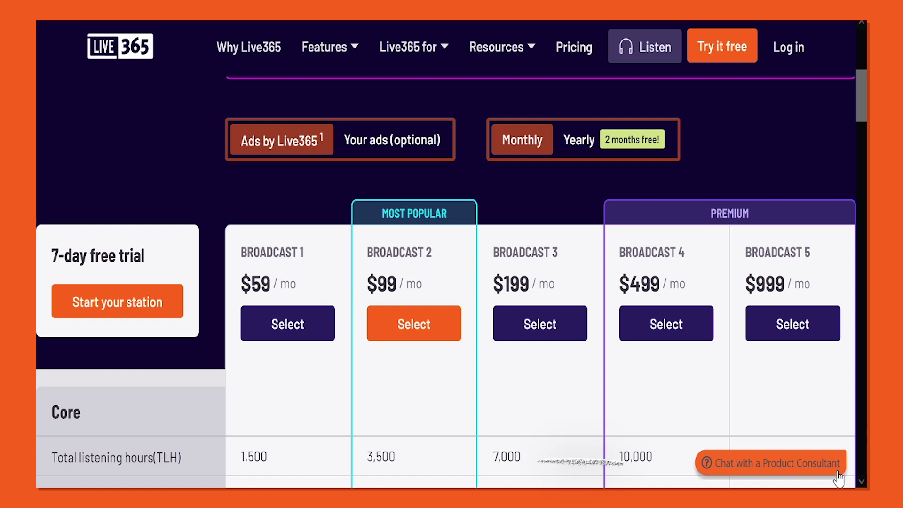
left_click(770, 474)
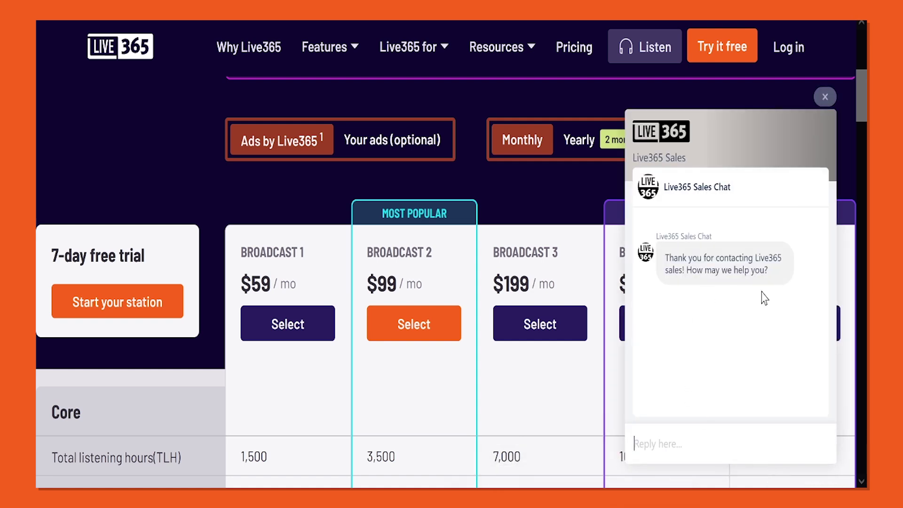
type("Hi there I need some help!")
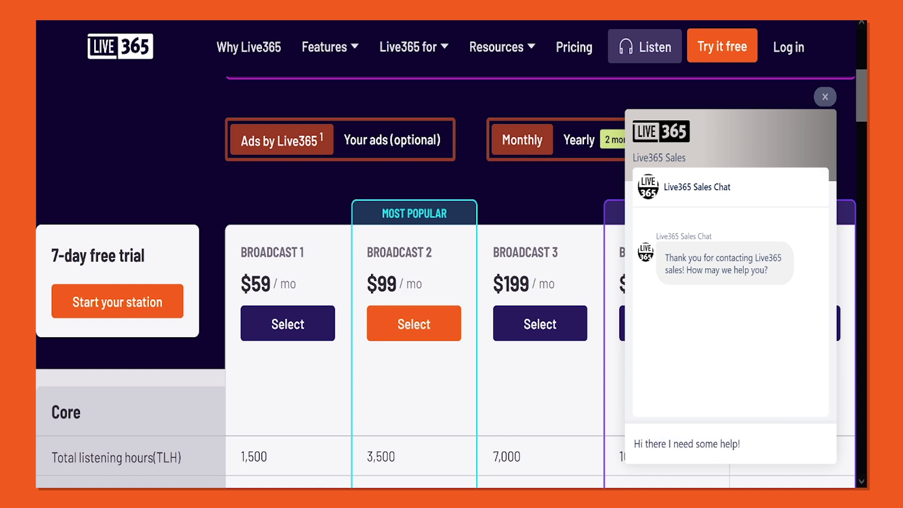
left_click(825, 97)
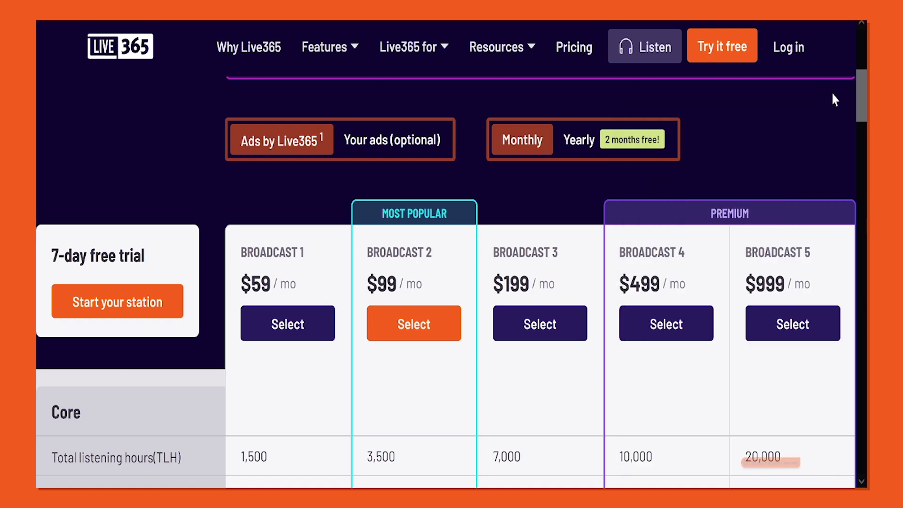
scroll(576, 310, "up", 2)
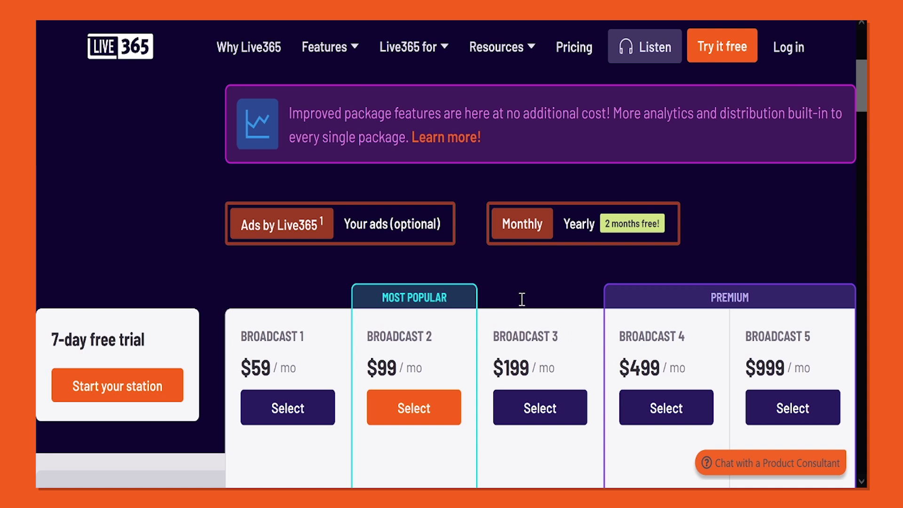
Start the 7-day free trial and enter first name, last name and email on sign-up.
left_click(111, 393)
left_click(384, 236)
left_click(353, 288)
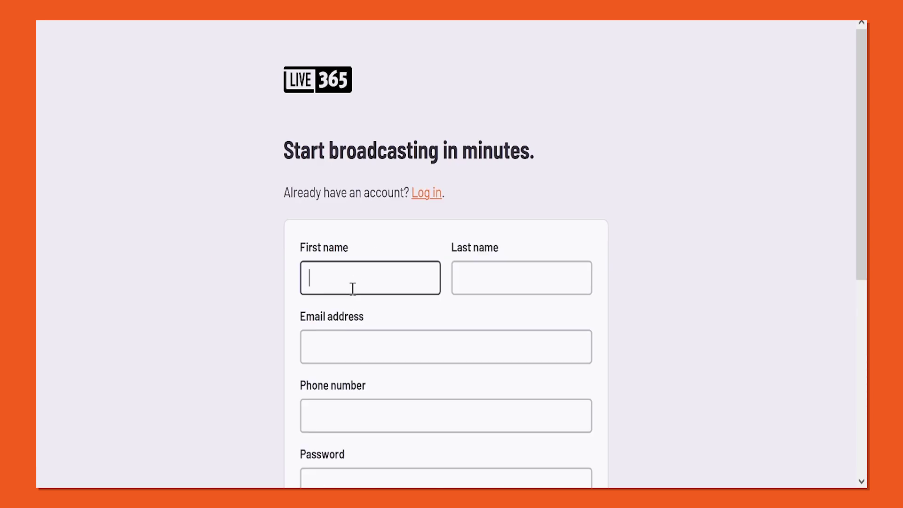
type("John")
left_click(477, 276)
type("Doe")
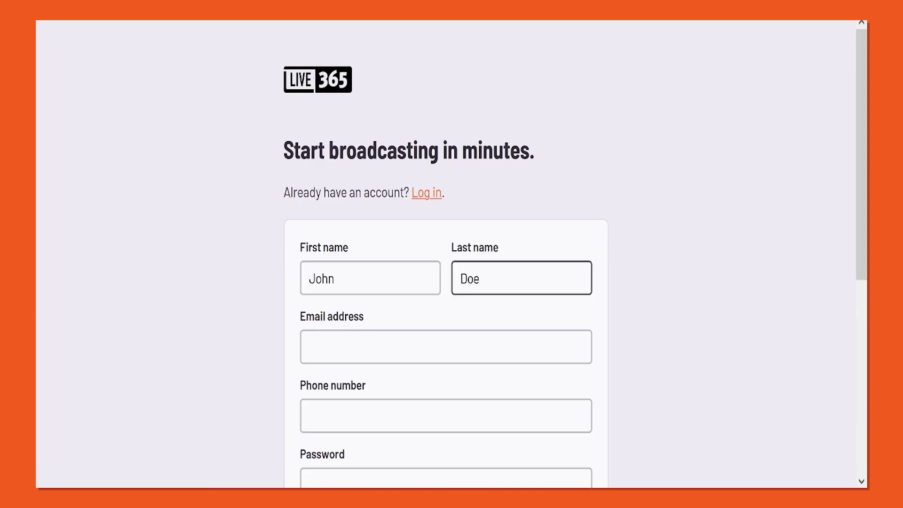
scroll(397, 341, "down", 1)
left_click(386, 258)
type("firsts")
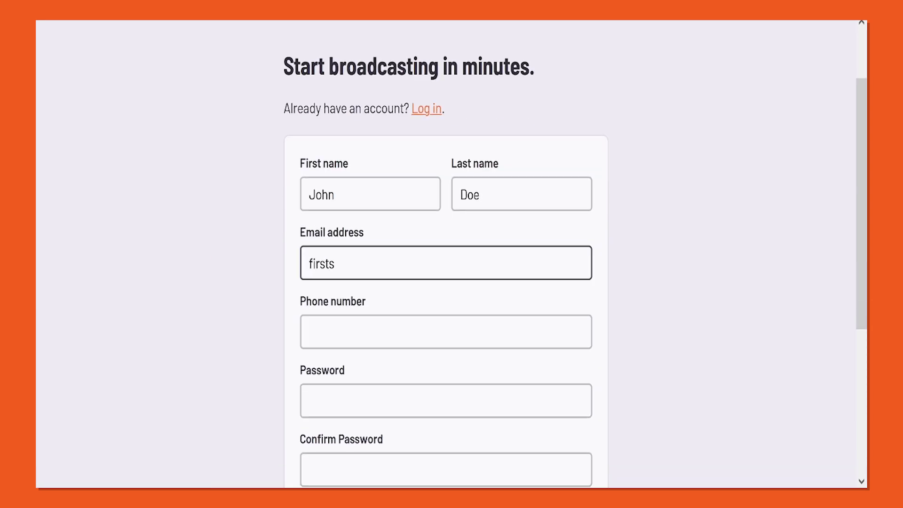
type("tation")
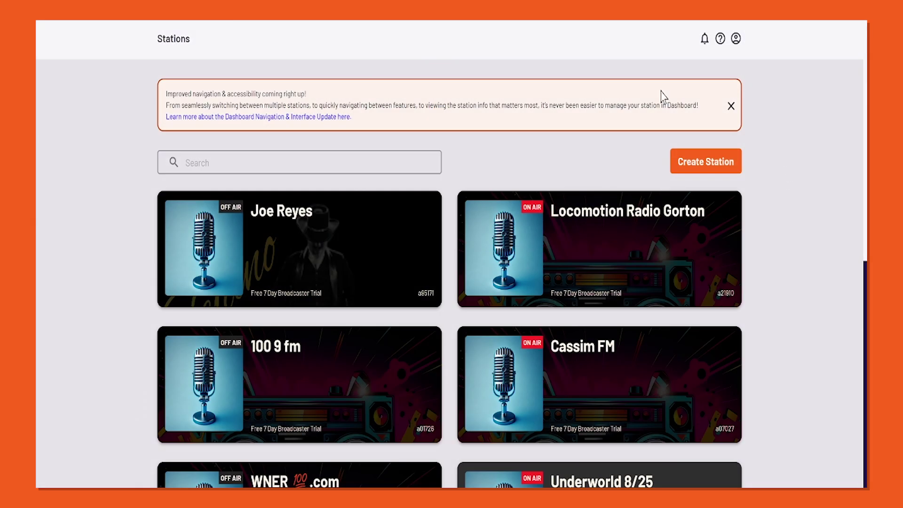
Create a new station with a name and the Alternative genre.
left_click(673, 177)
left_click(278, 184)
type("First Stage")
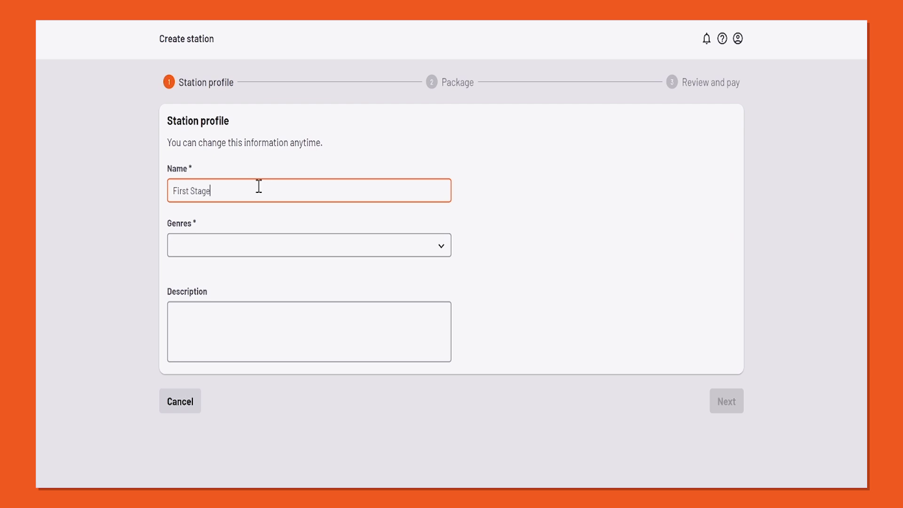
left_click(258, 246)
left_click(299, 276)
left_click(727, 401)
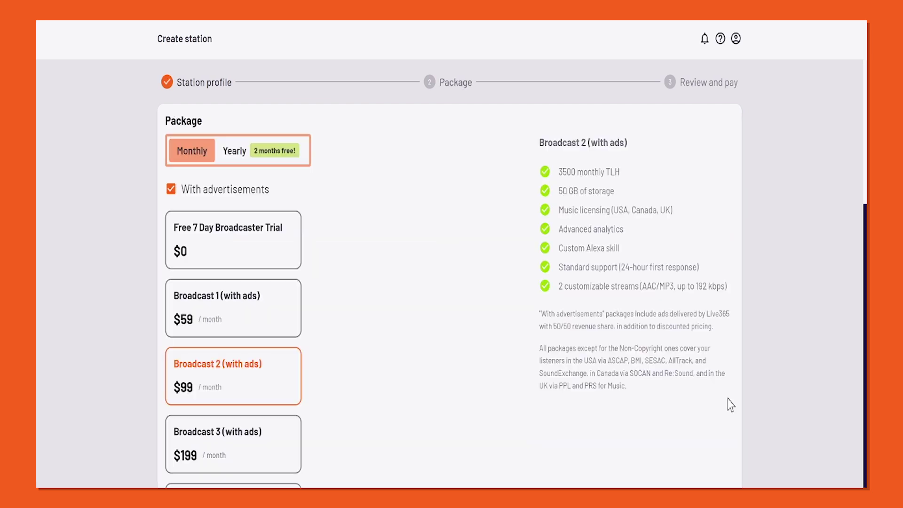
Choose the Free 7 Day Broadcaster Trial package and accept the Broadcaster Agreement.
left_click(266, 245)
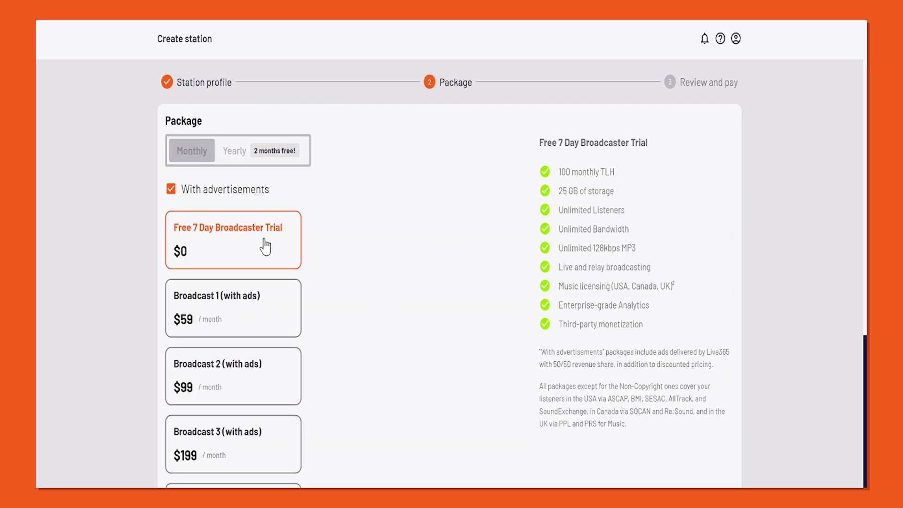
scroll(318, 269, "down", 3)
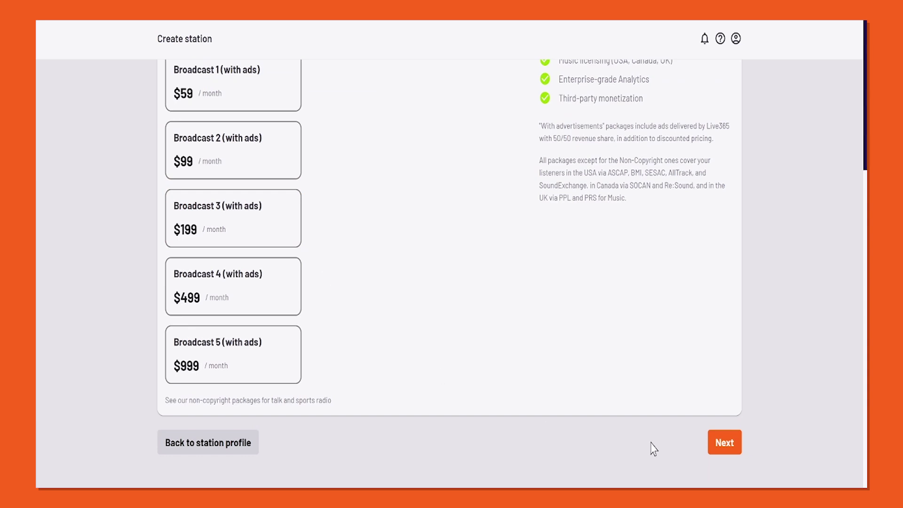
left_click(726, 446)
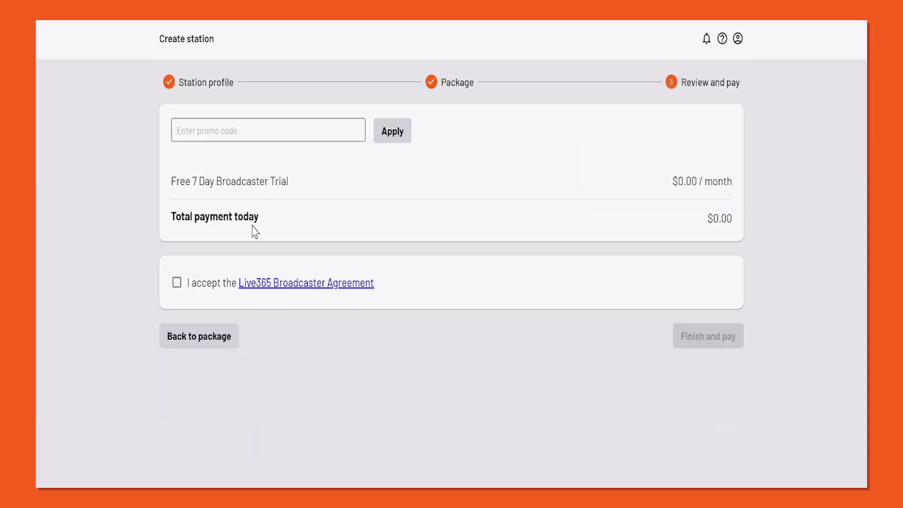
left_click(177, 282)
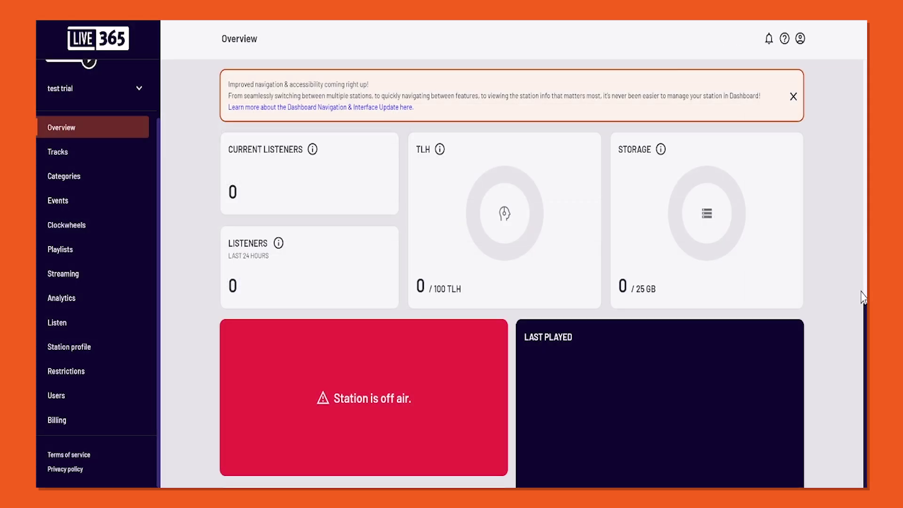
left_click_drag(860, 296, 865, 455)
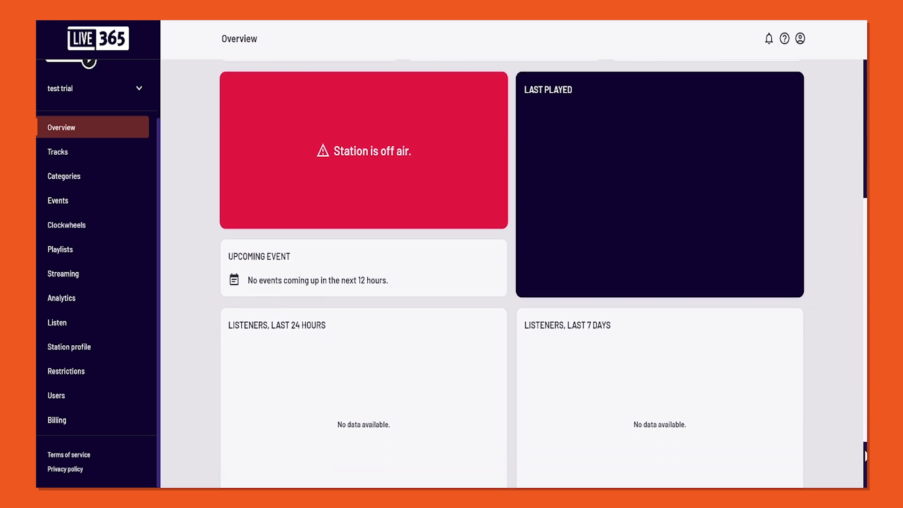
scroll(865, 455, "down", 2)
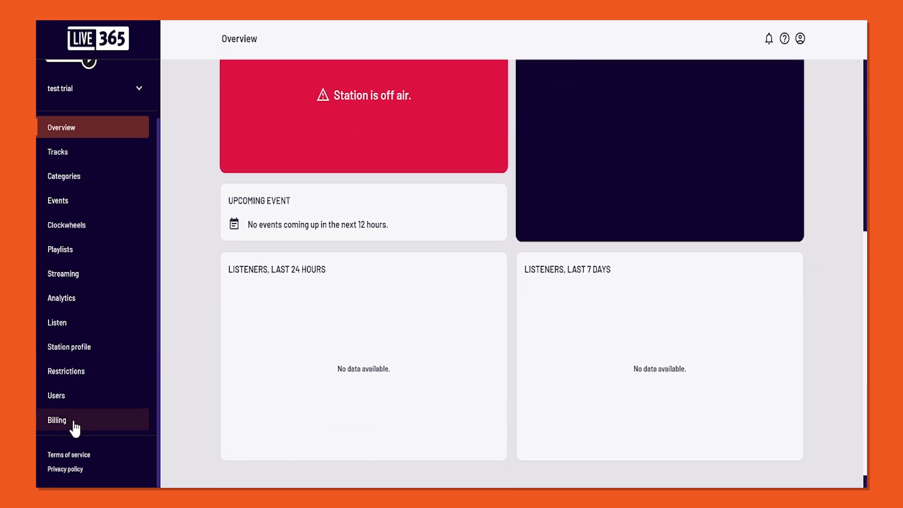
Check the station's Billing page for the free 7-day trial package, then visit Live365 Support.
left_click(74, 428)
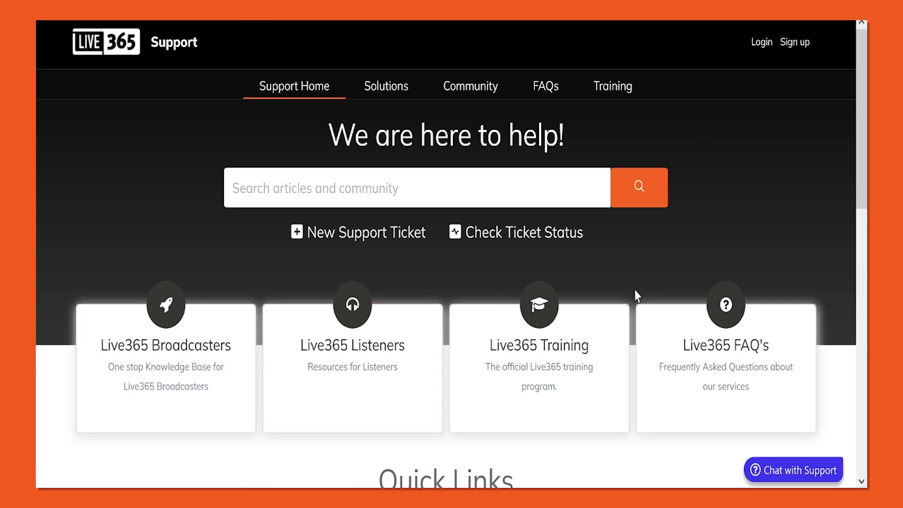
scroll(458, 296, "down", 2)
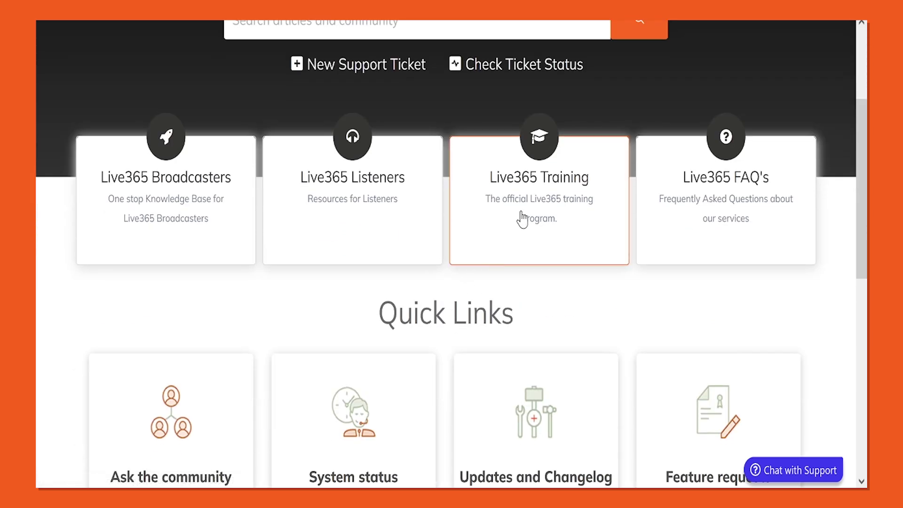
Open Live365 Training to view its seven New User Guides and upcoming learning session.
left_click(539, 206)
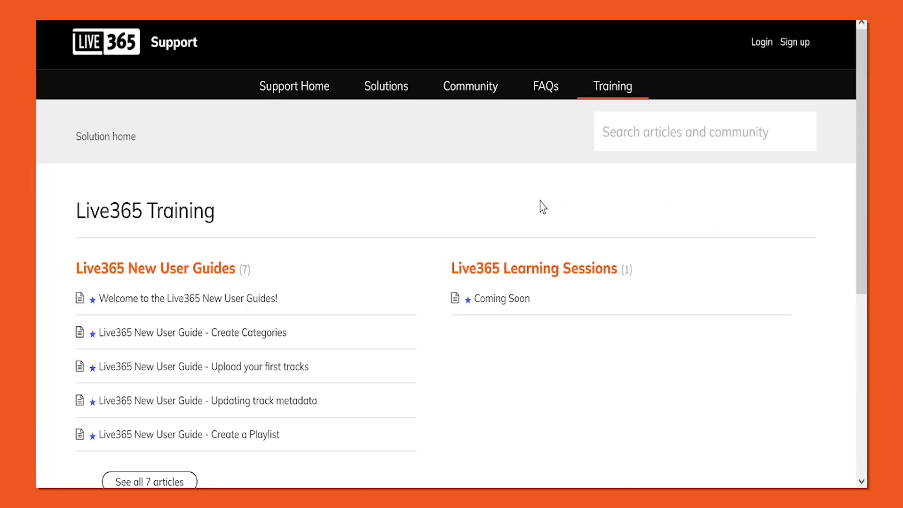
scroll(448, 204, "down", 2)
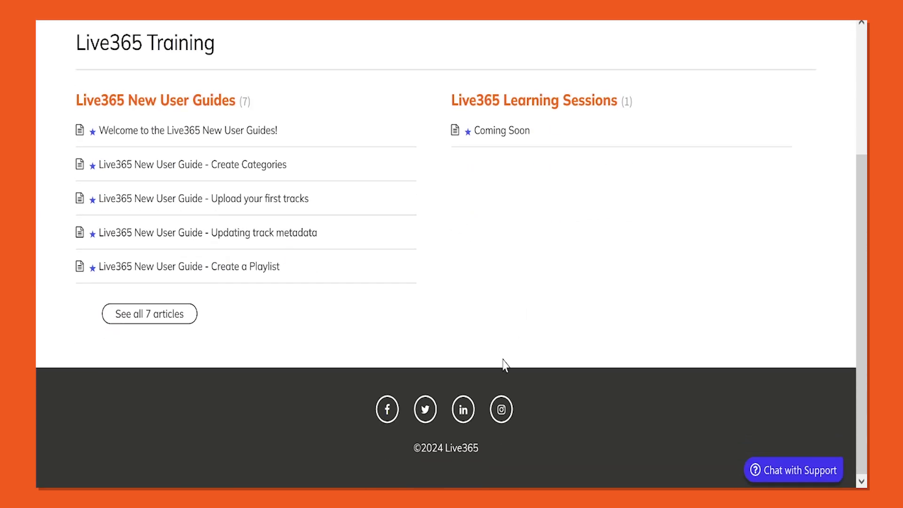